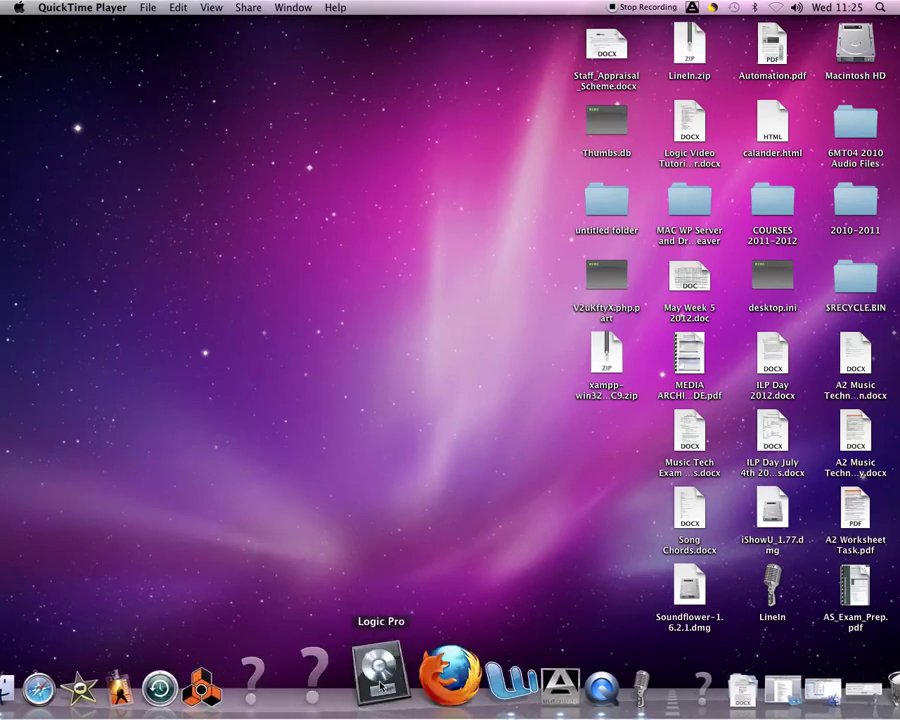
Launch Logic Pro from the Spotlight search results for 'logic'.
left_click(881, 7)
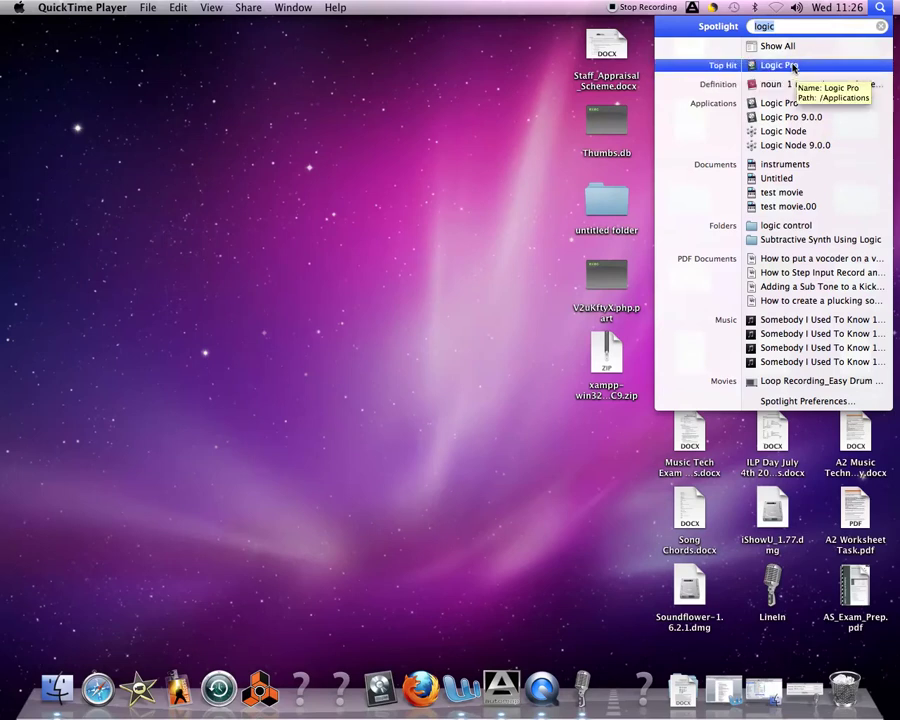
left_click(476, 410)
left_click(380, 686)
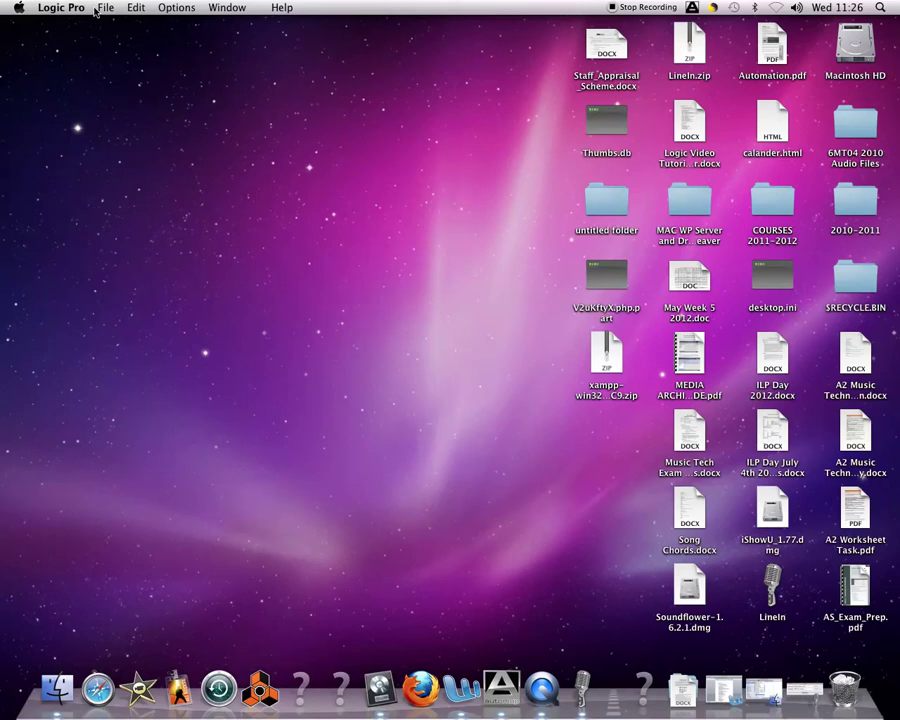
Start a new project via File > New and show the Compose template collection.
left_click(108, 9)
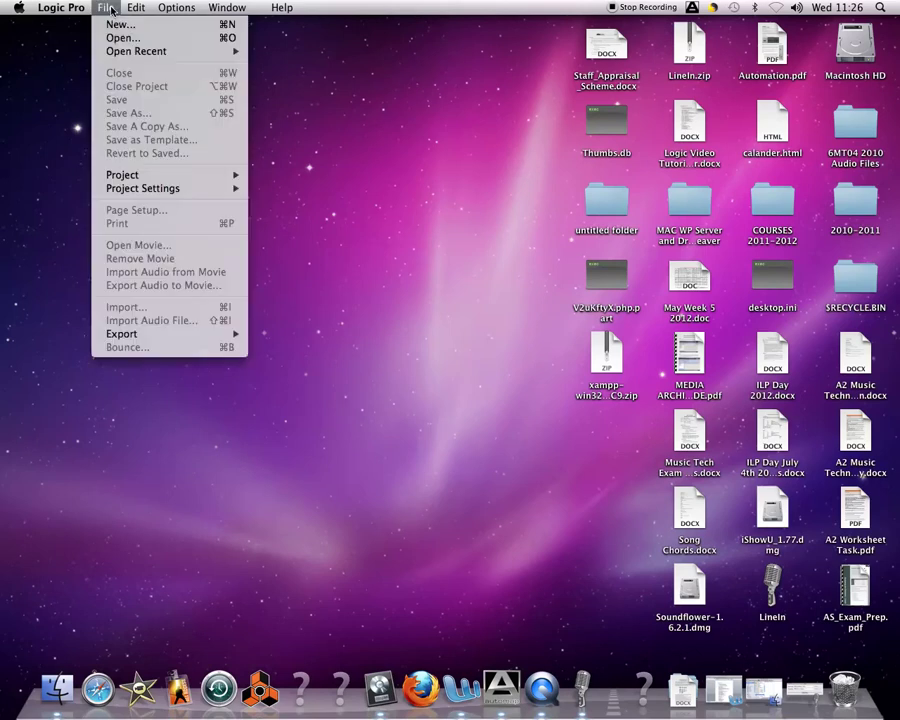
left_click(117, 24)
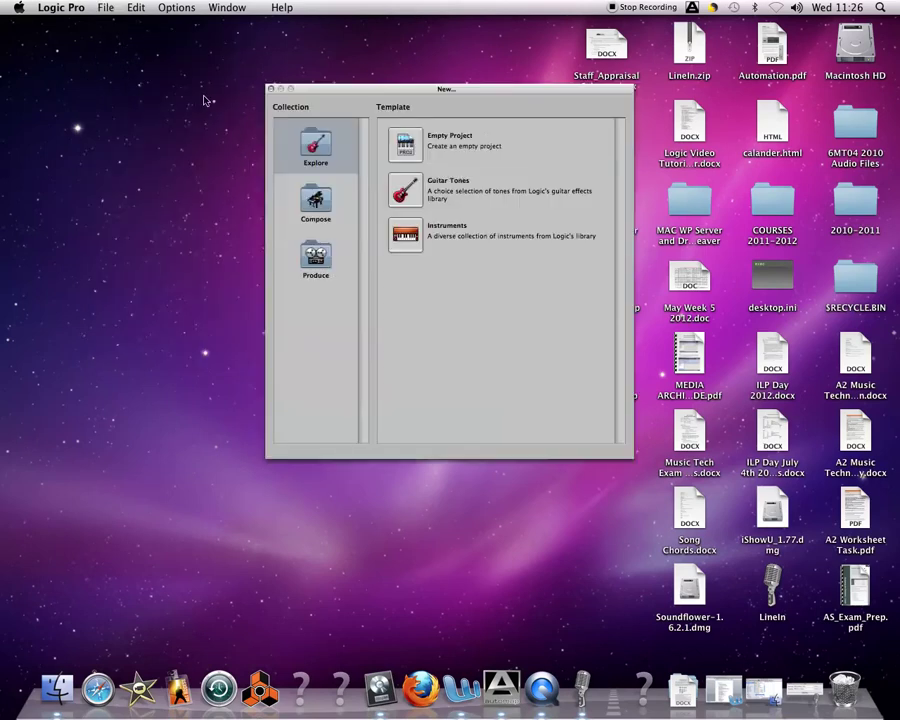
left_click_drag(424, 91, 389, 106)
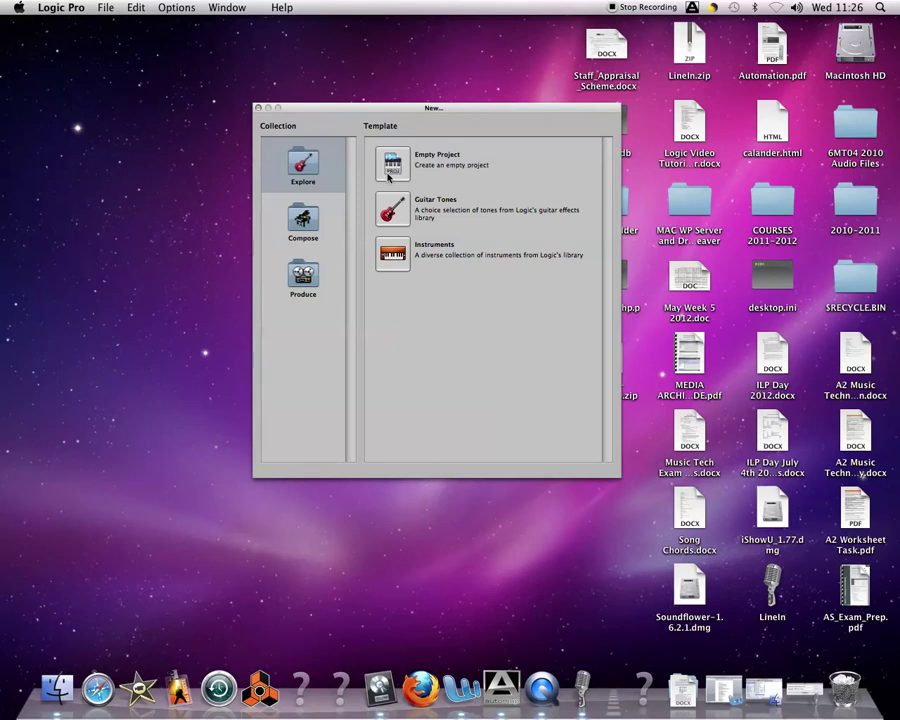
left_click_drag(405, 110, 396, 109)
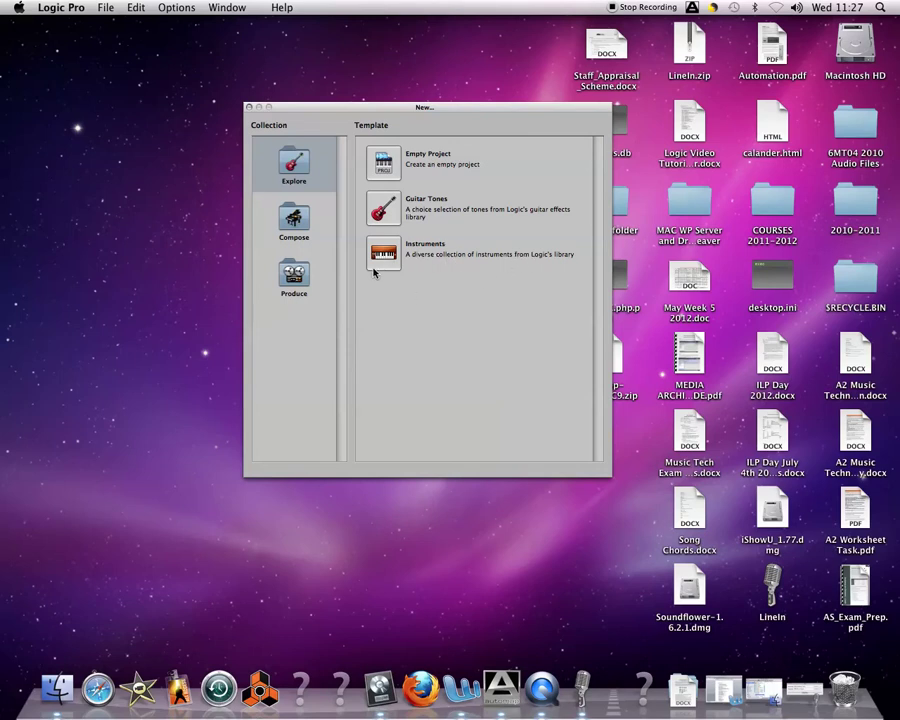
left_click(294, 218)
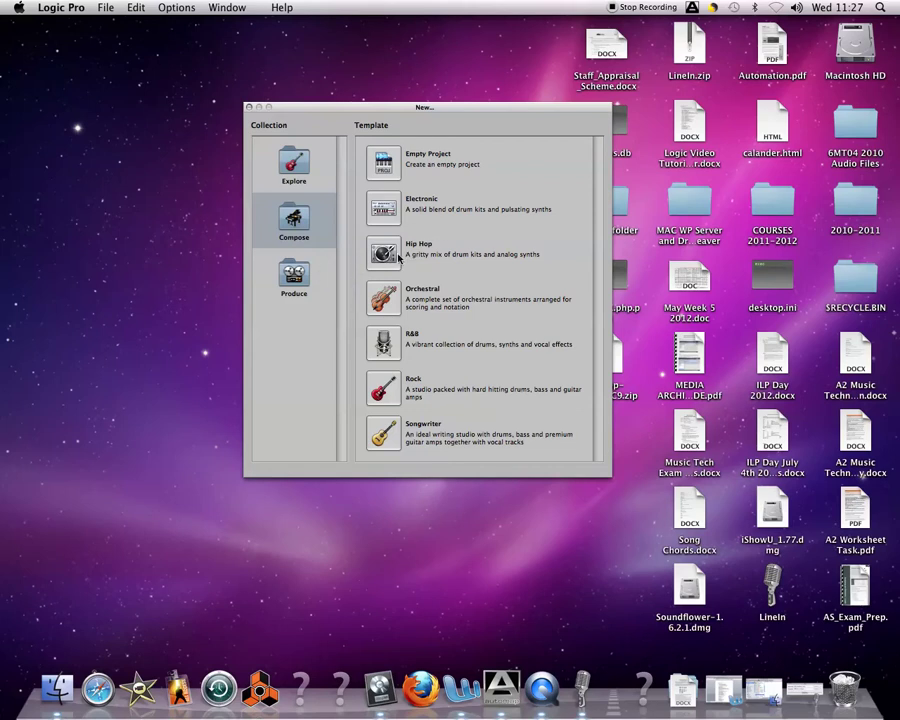
Browse the Produce templates, then return to Explore with Empty Project, Guitar Tones and Instruments.
left_click(322, 282)
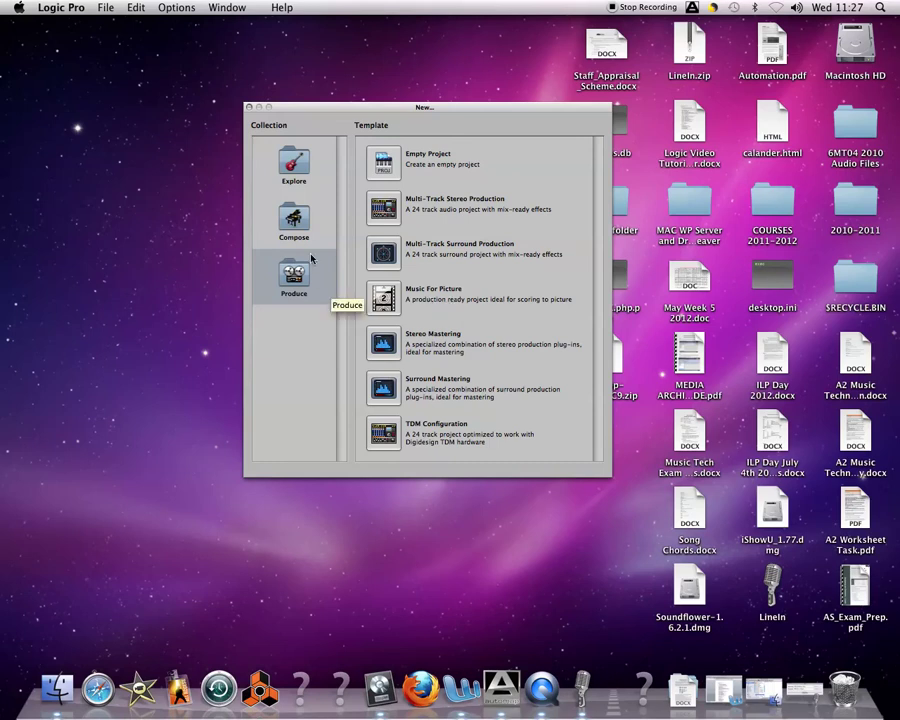
left_click(294, 165)
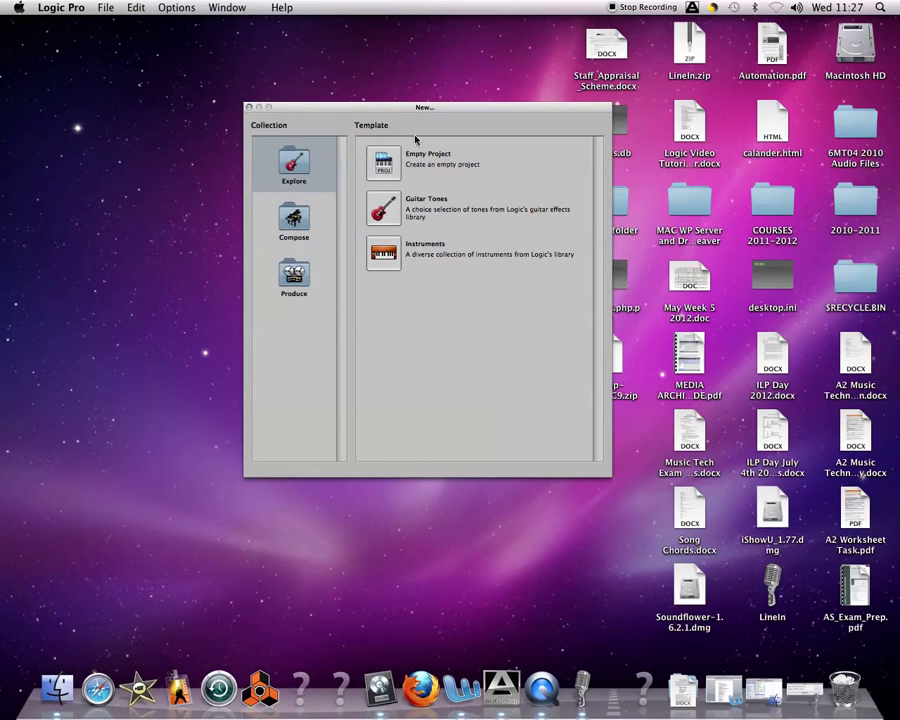
mouse_move(405, 114)
left_mouse_down()
mouse_move(380, 108)
mouse_move(390, 114)
left_mouse_up()
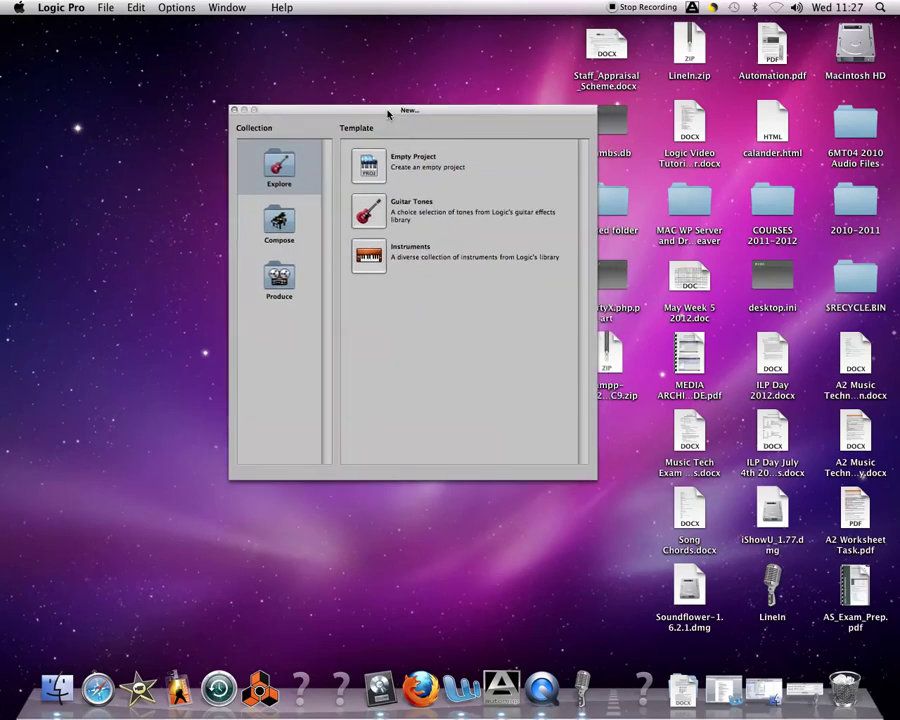
Create an Empty Project containing a single mono audio track, Audio 1.
left_click(378, 168)
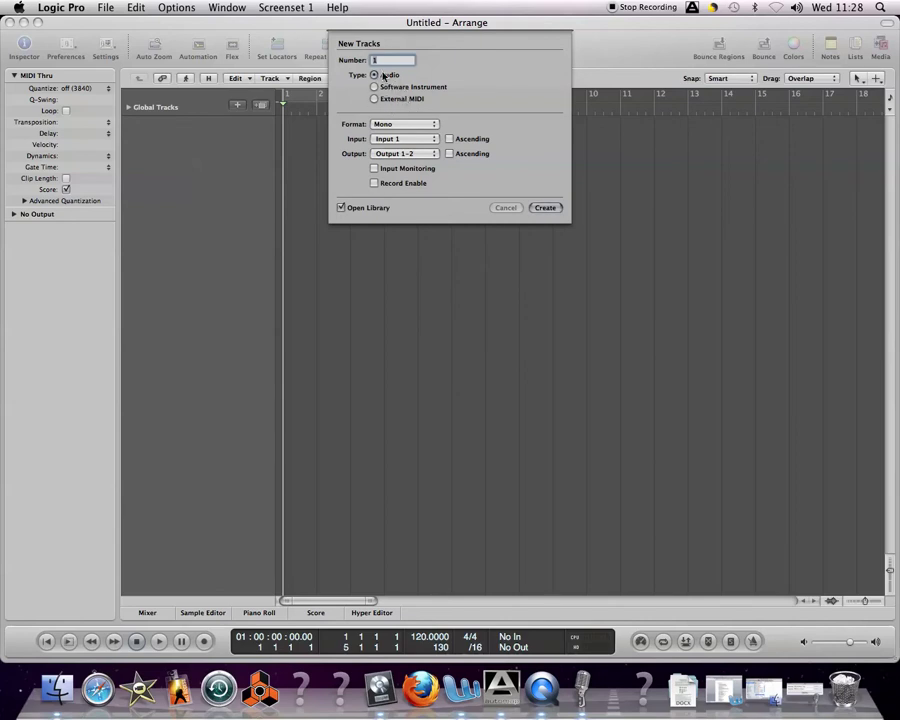
left_click(545, 207)
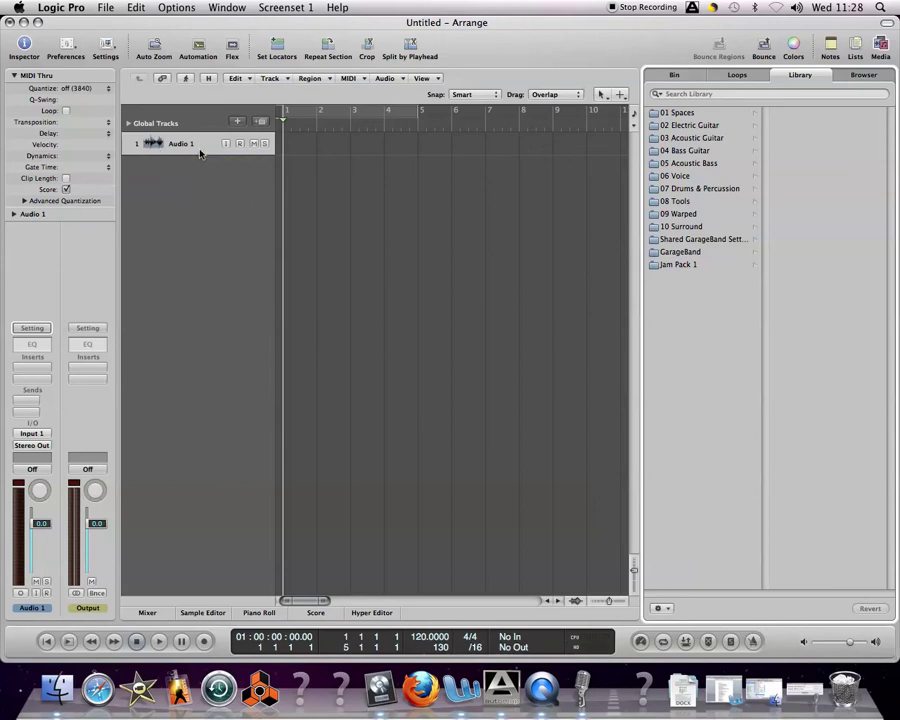
Bring up Save As for the project and reposition the save dialog.
left_click(106, 8)
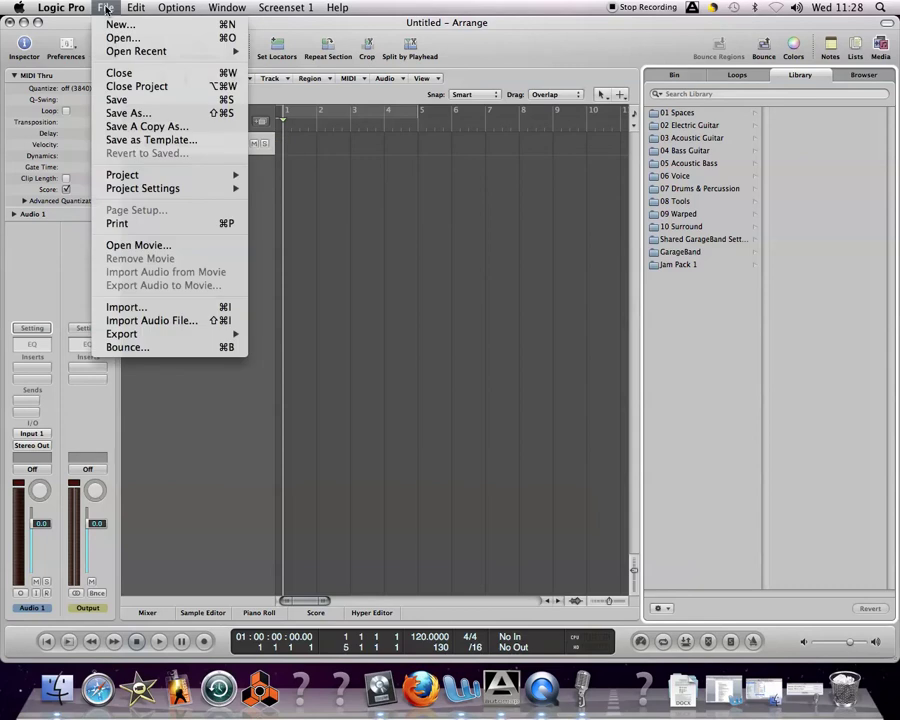
left_click(106, 8)
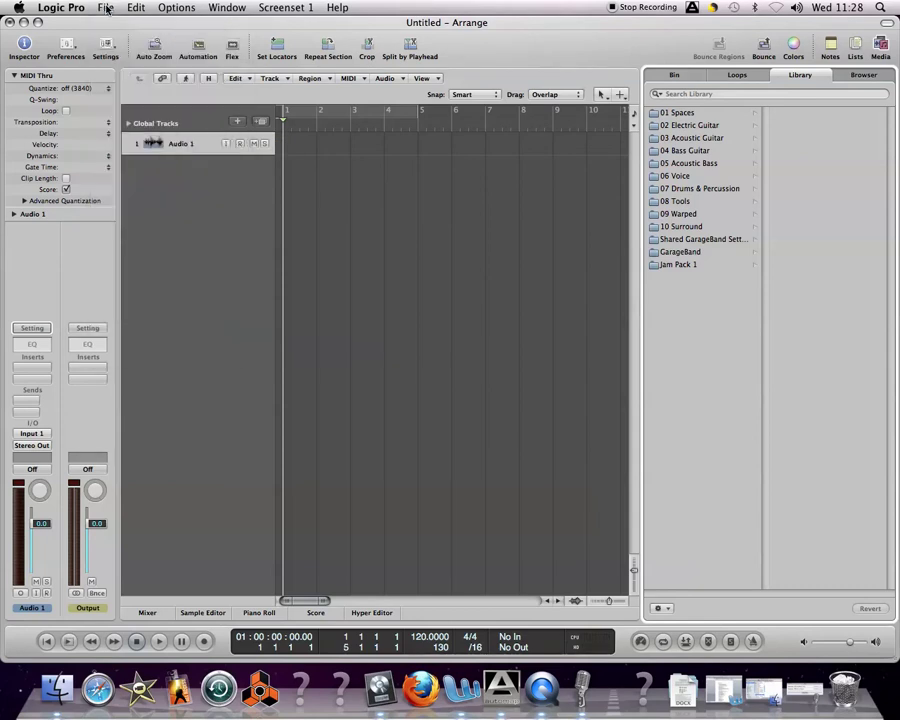
left_click(106, 8)
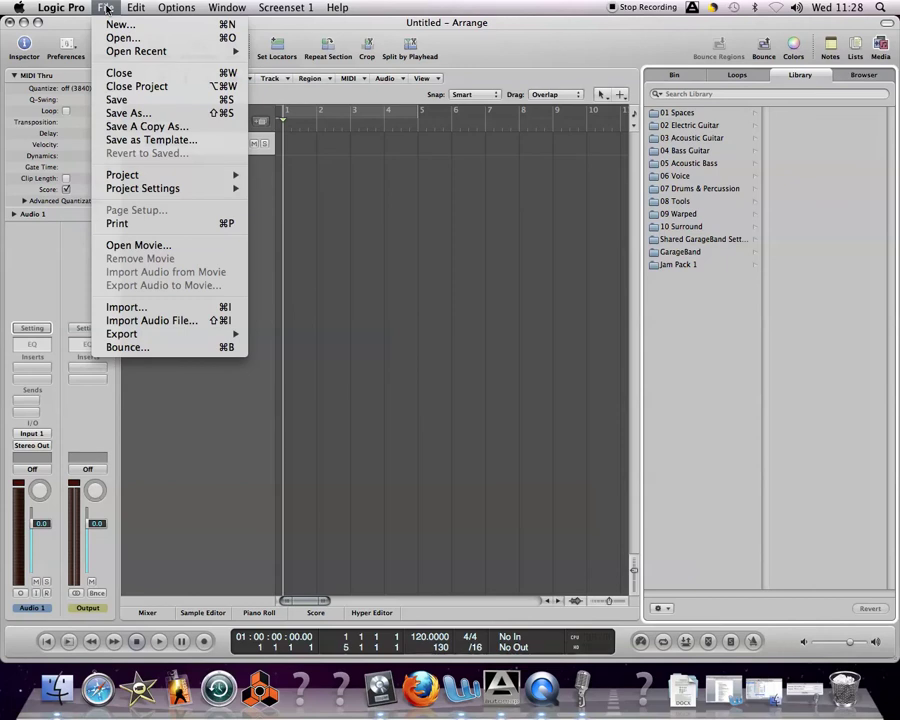
left_click(106, 8)
left_click(106, 8)
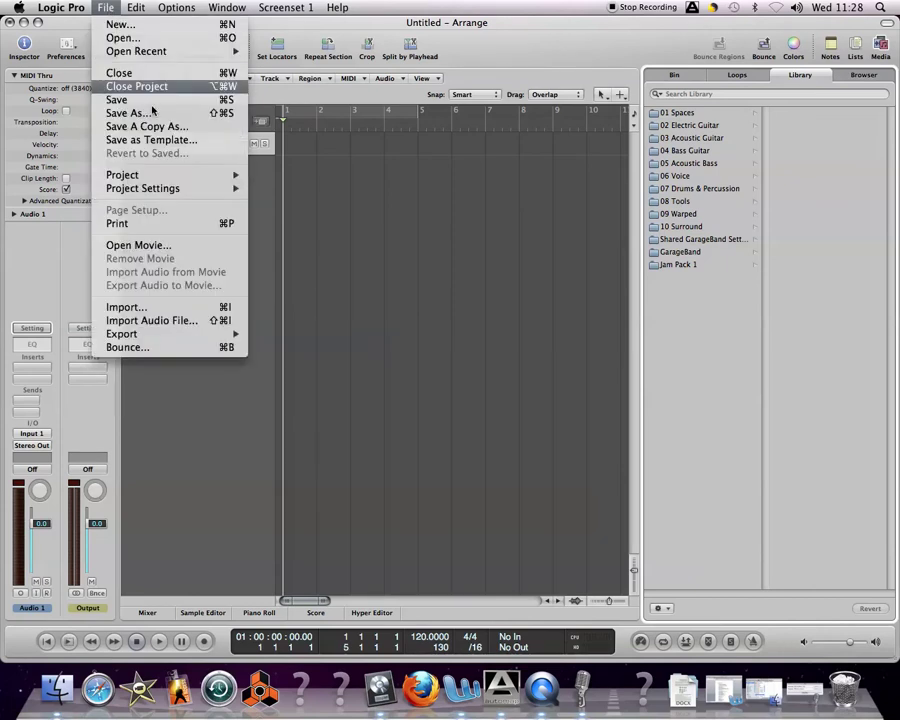
left_click(153, 114)
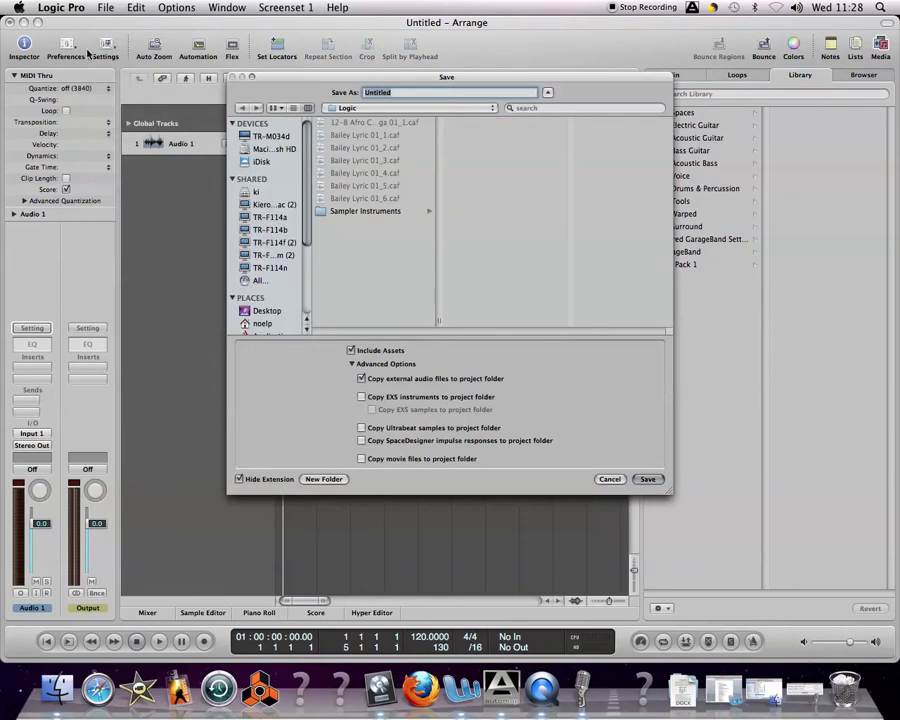
left_click_drag(290, 80, 288, 113)
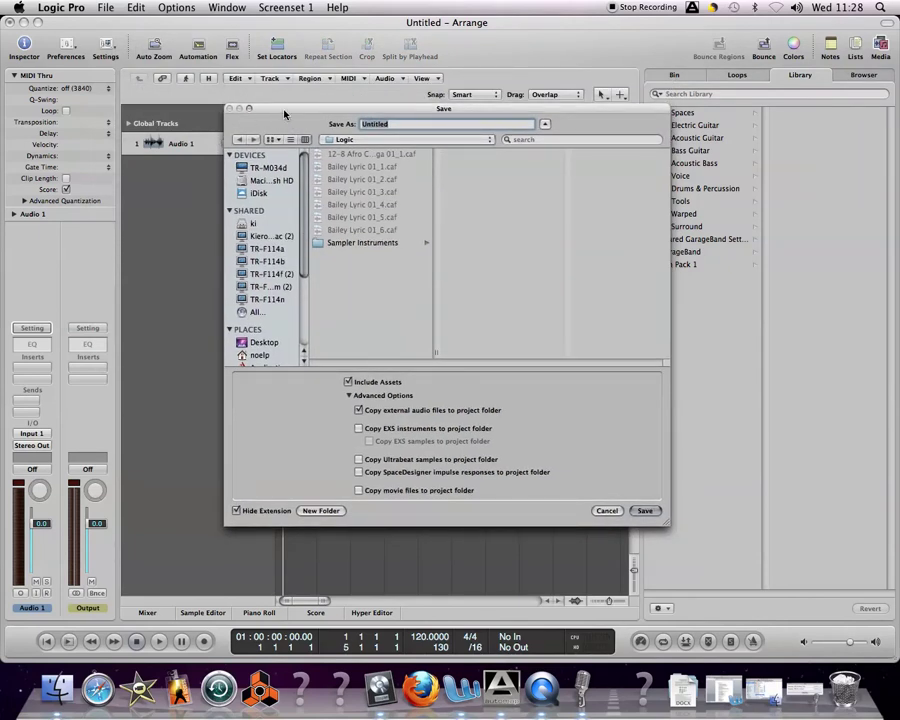
left_click_drag(284, 113, 279, 104)
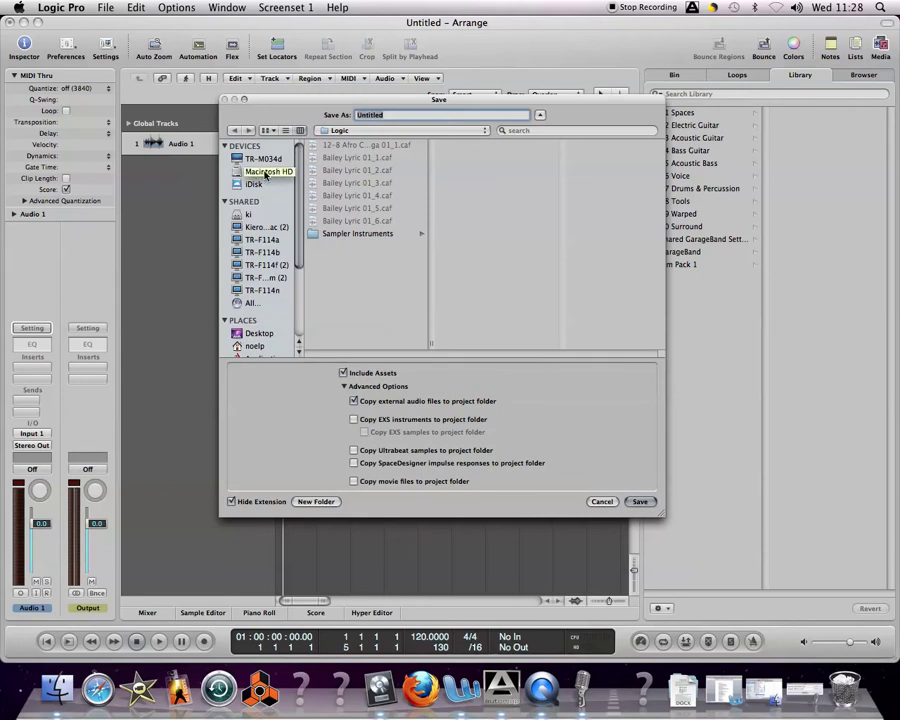
Set the save location to Macintosh HD > scratch and enter 'test' as the project name.
left_click(265, 173)
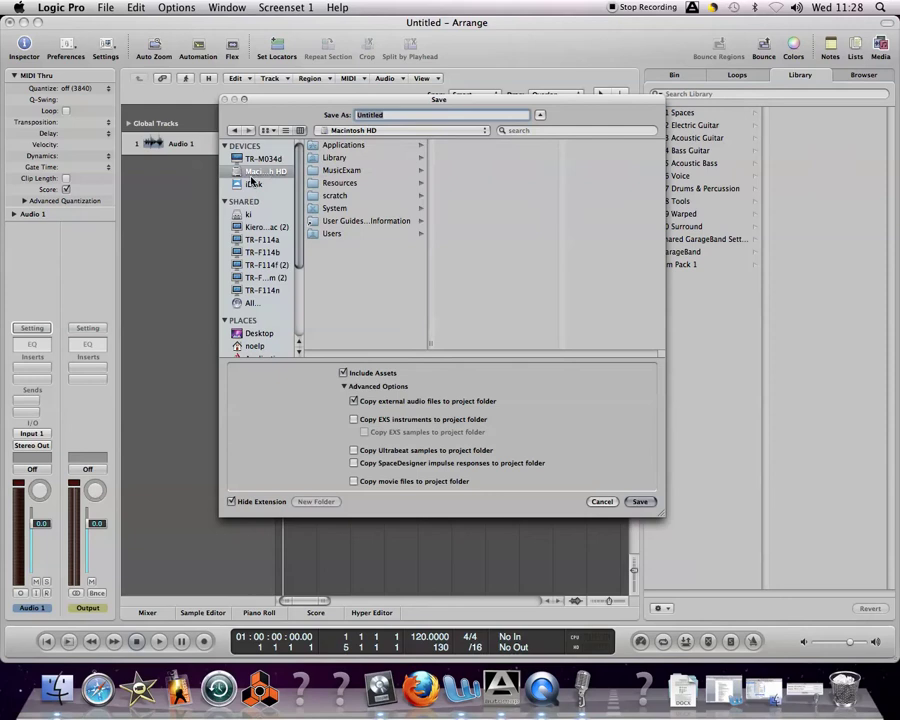
left_click(540, 116)
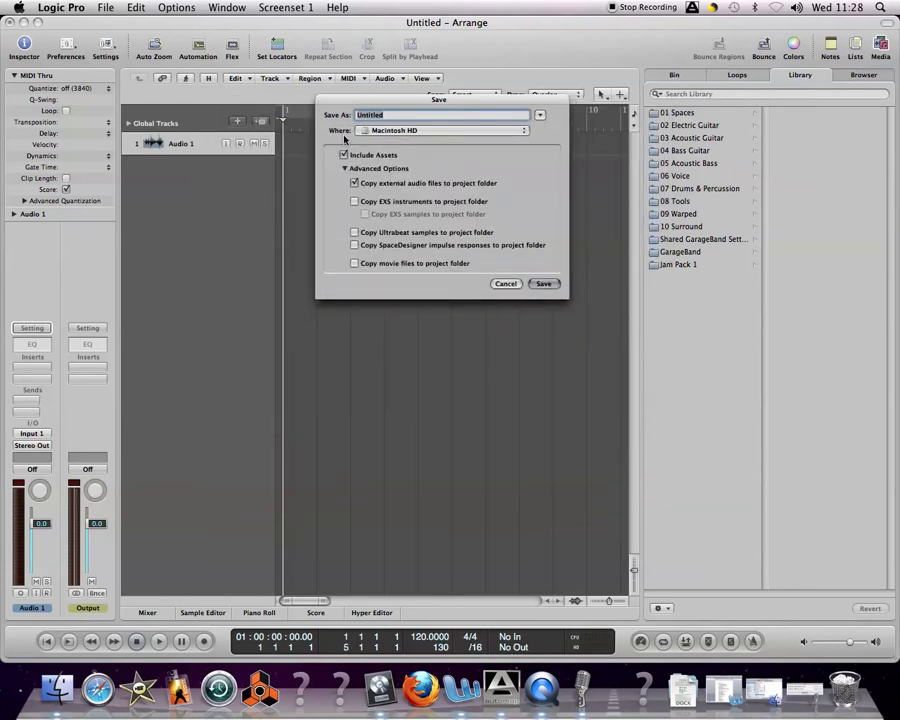
left_click(541, 117)
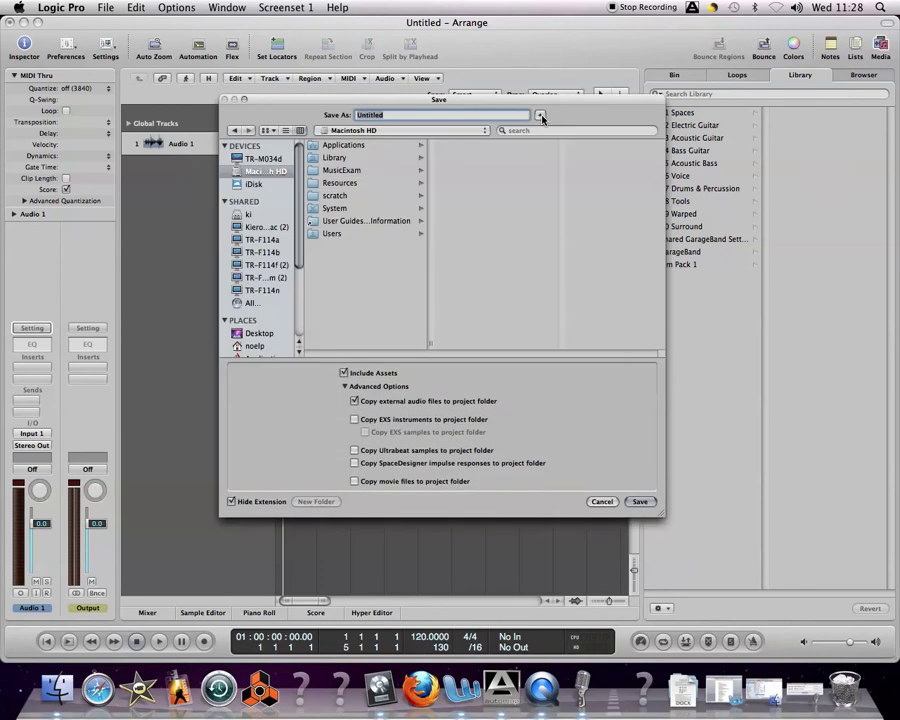
left_click(541, 117)
left_click(541, 117)
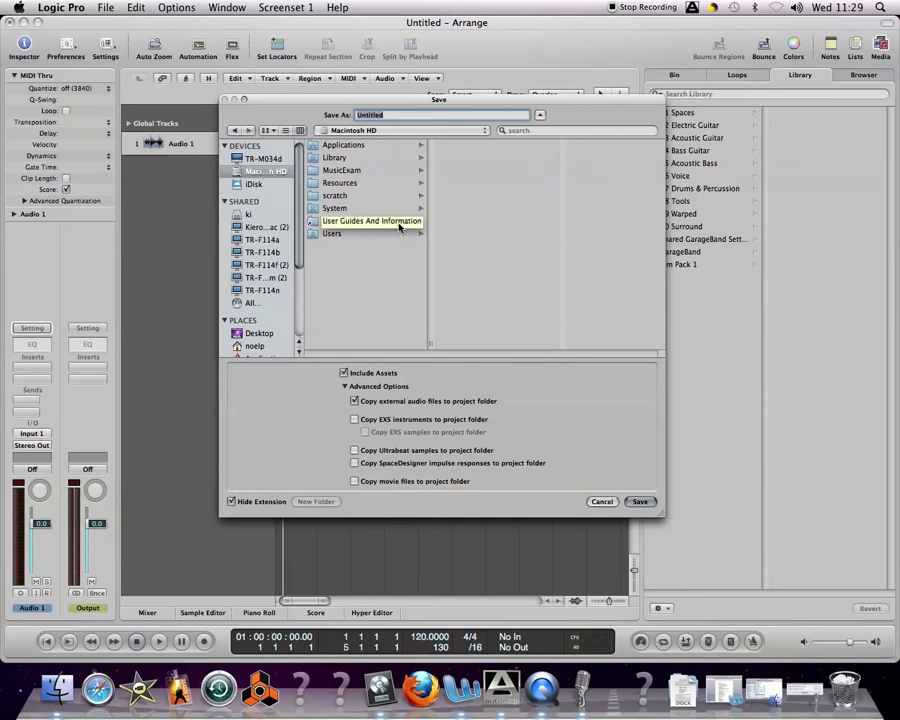
left_click(335, 196)
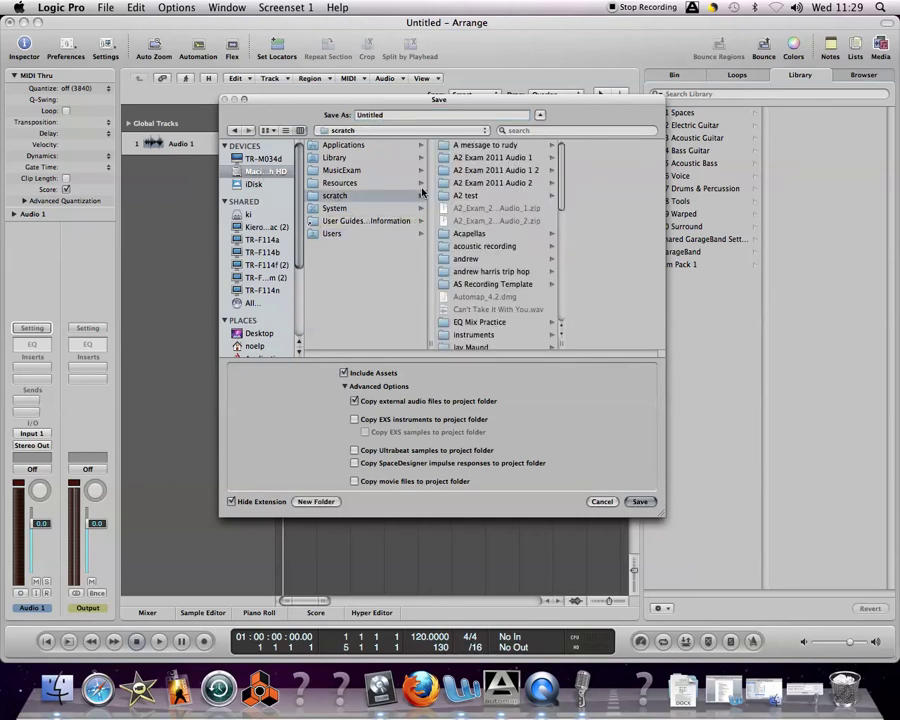
key("Tab")
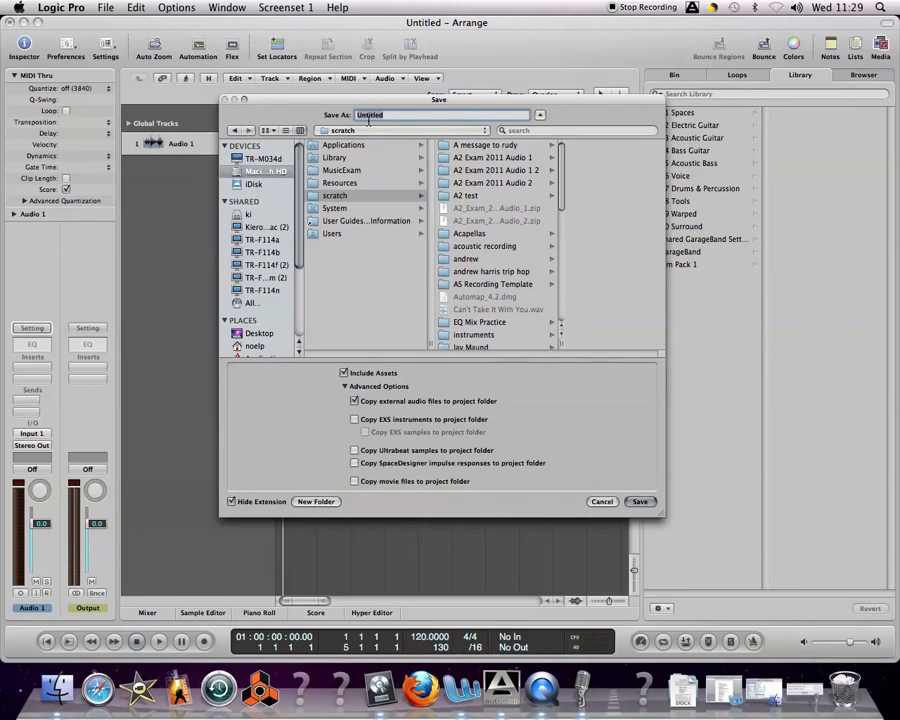
type("testproject")
Try the EXS, Ultrabeat and SpaceDesigner copy options, leaving EXS instruments and Ultrabeat samples unchecked.
left_click(355, 421)
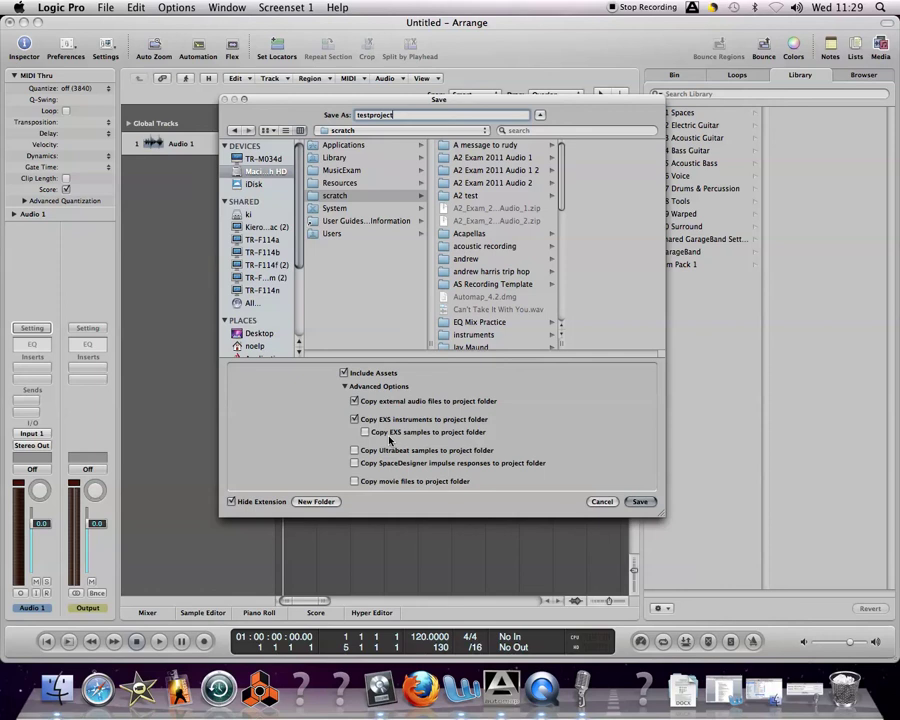
left_click(366, 433)
left_click(366, 434)
left_click(355, 421)
left_click(355, 421)
left_click(355, 421)
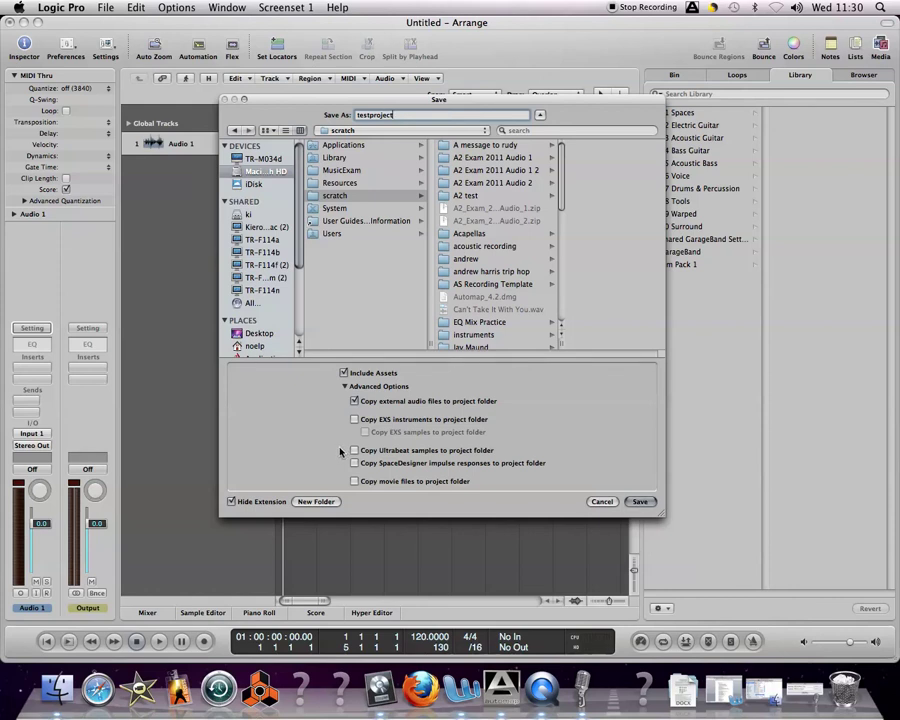
left_click(353, 451)
left_click(354, 463)
left_click(355, 451)
Save the project as testproject in scratch without copying movie files, then minimise its window.
left_click(356, 484)
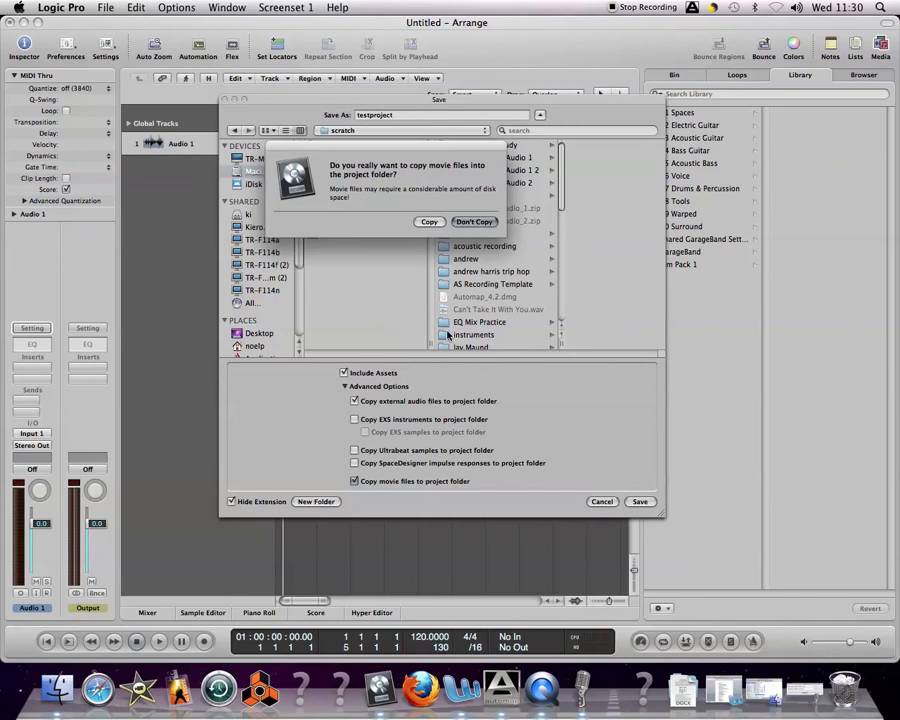
left_click(473, 222)
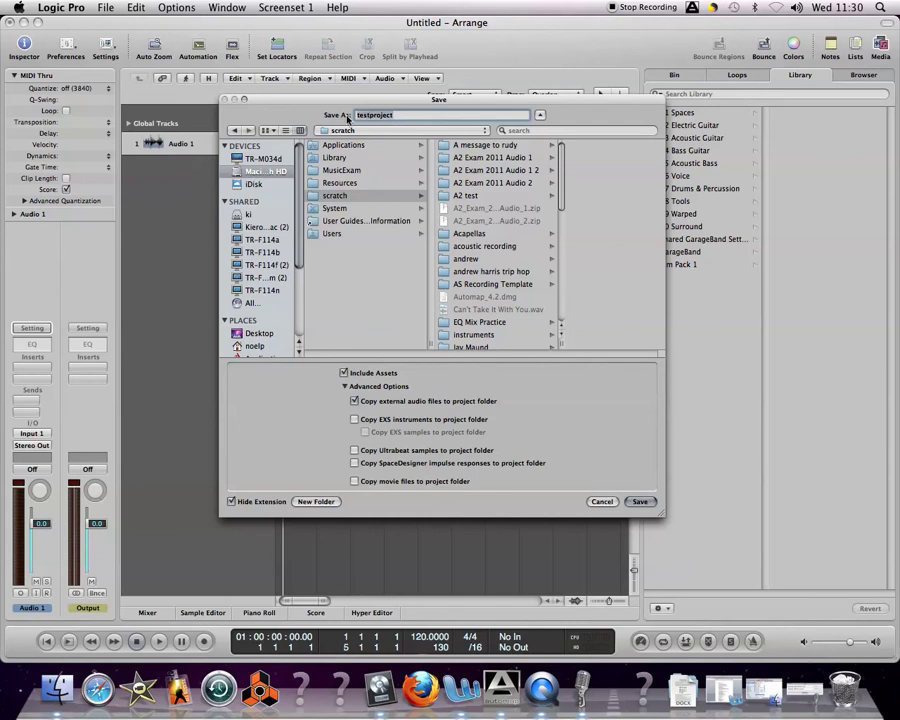
left_click(396, 116)
left_click(639, 506)
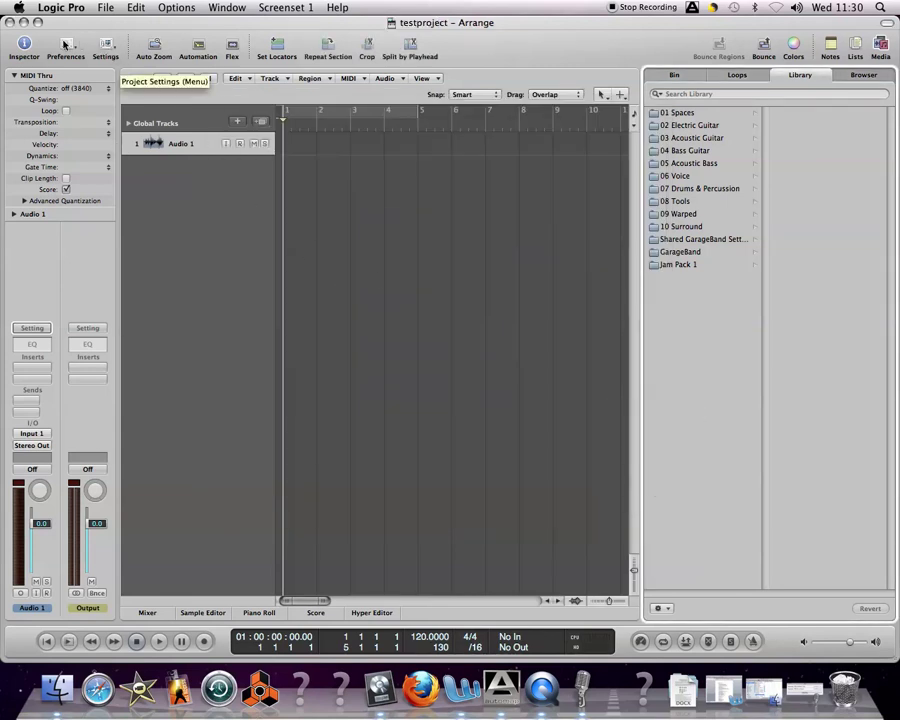
left_click(20, 22)
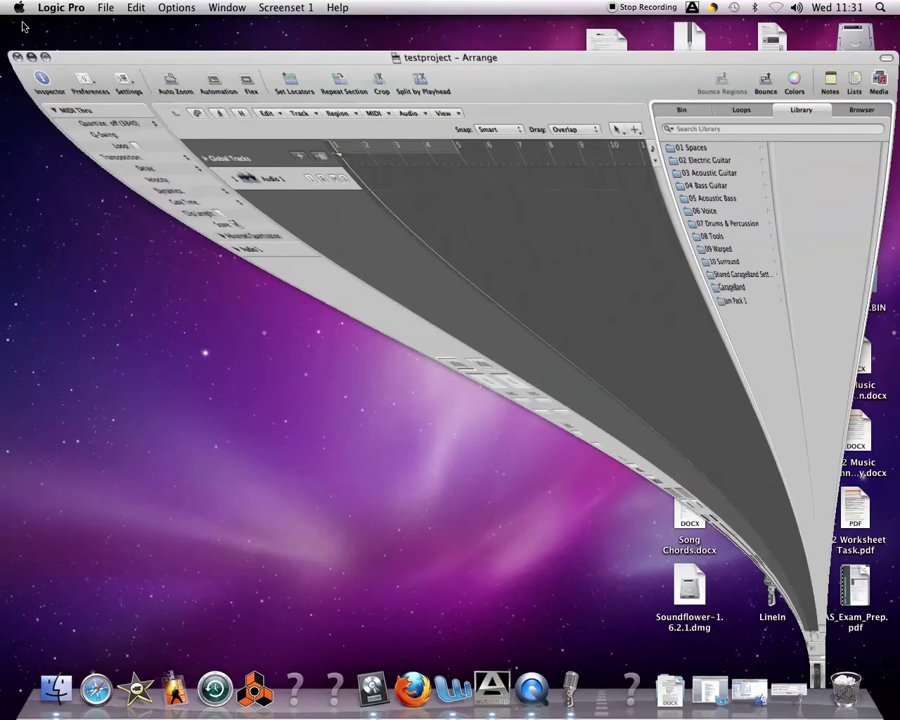
In Finder, browse Macintosh HD > scratch > testproject to show Audio Files and the project file.
left_click(100, 481)
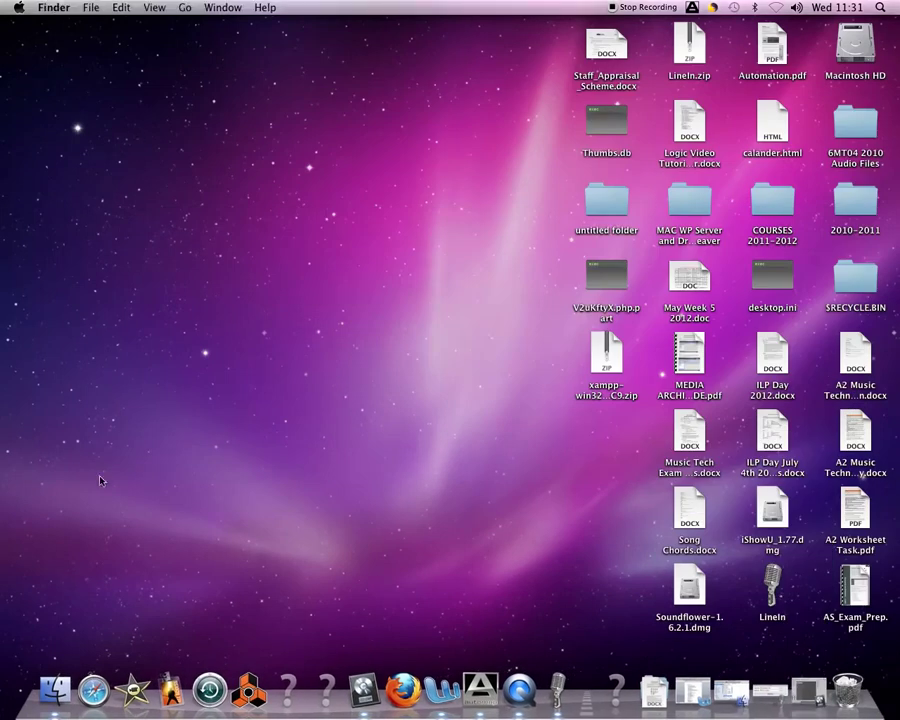
left_click(50, 678)
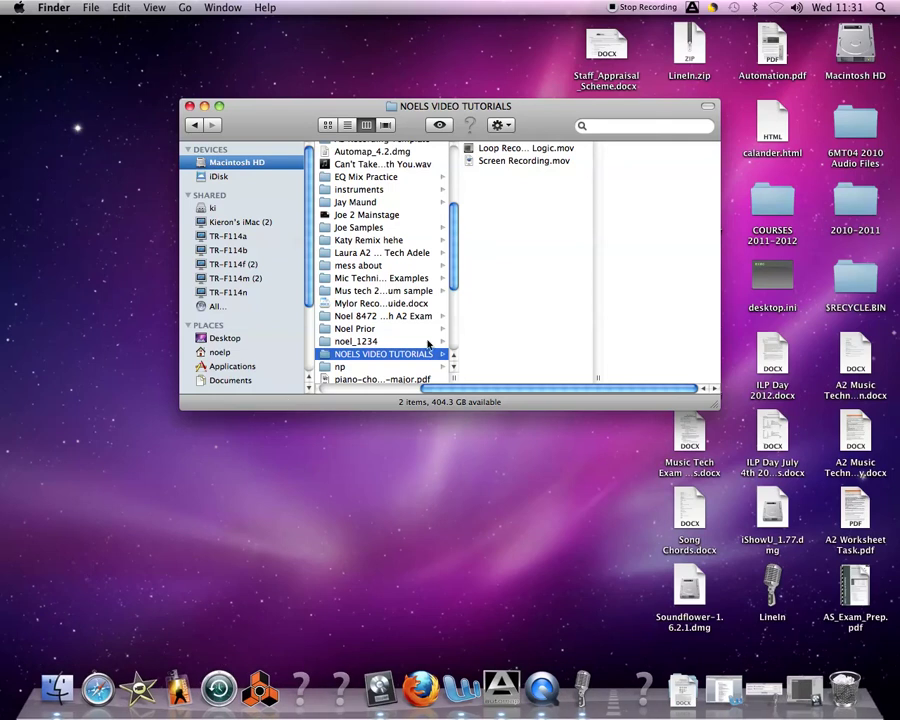
left_click_drag(451, 241, 451, 200)
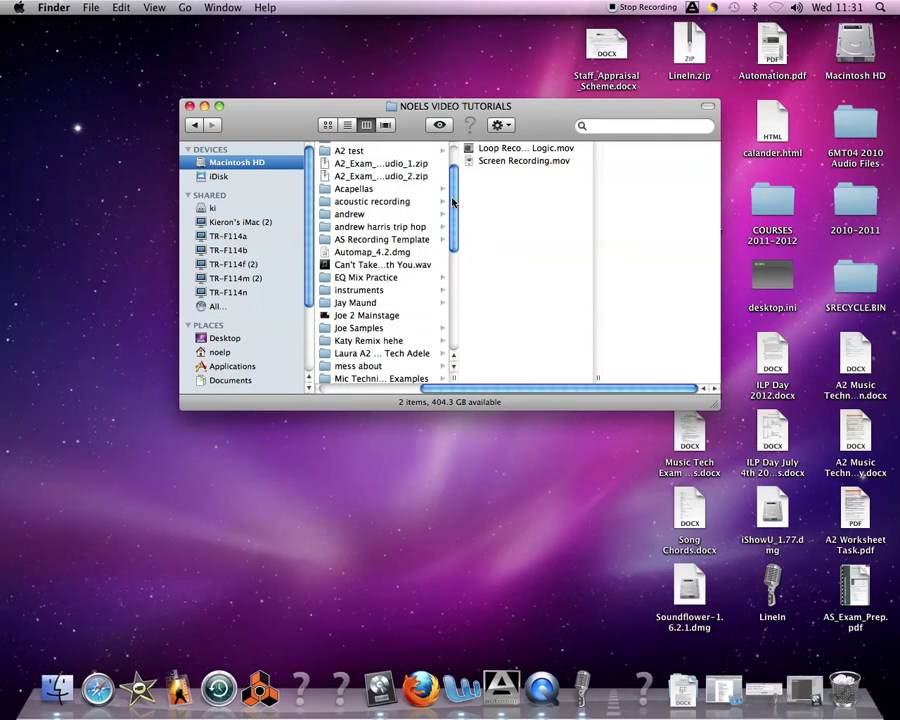
left_click(268, 162)
left_click(352, 198)
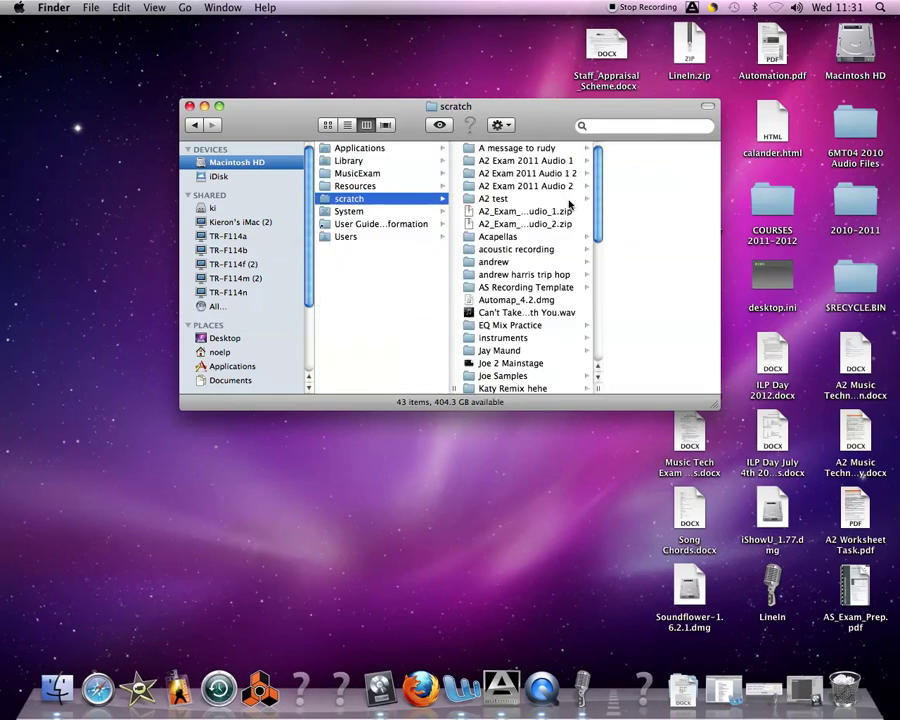
left_click_drag(595, 183, 596, 335)
left_click(496, 344)
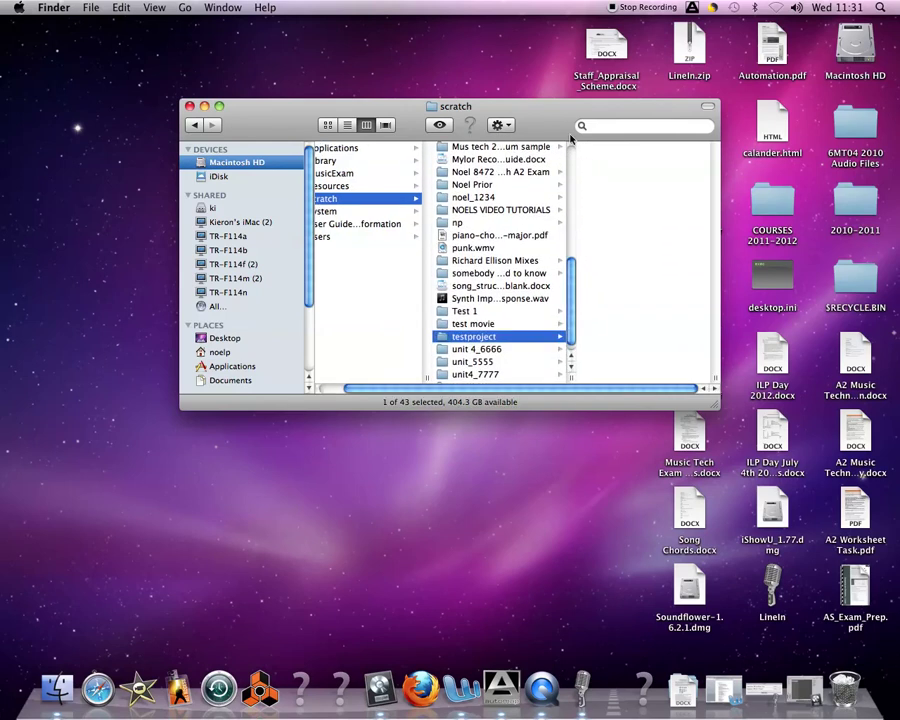
left_click_drag(566, 110, 416, 112)
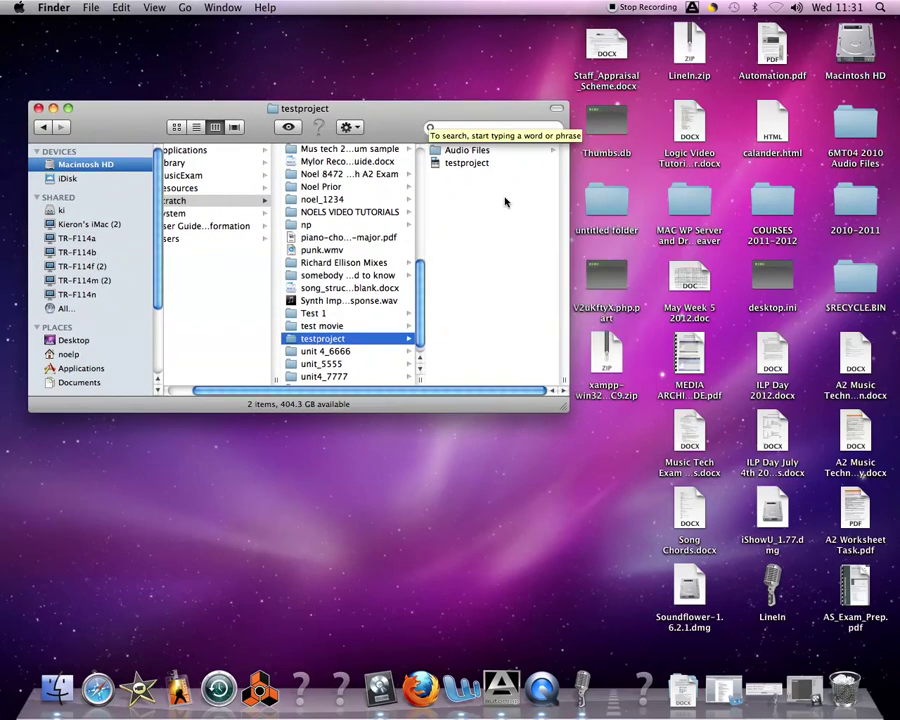
left_click(448, 166)
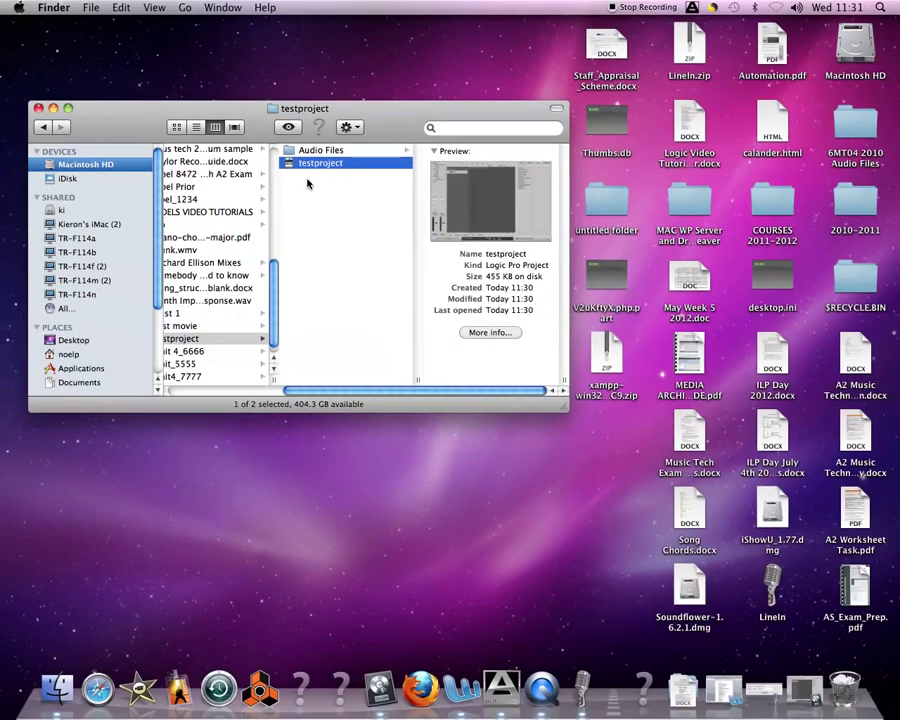
left_click(347, 197)
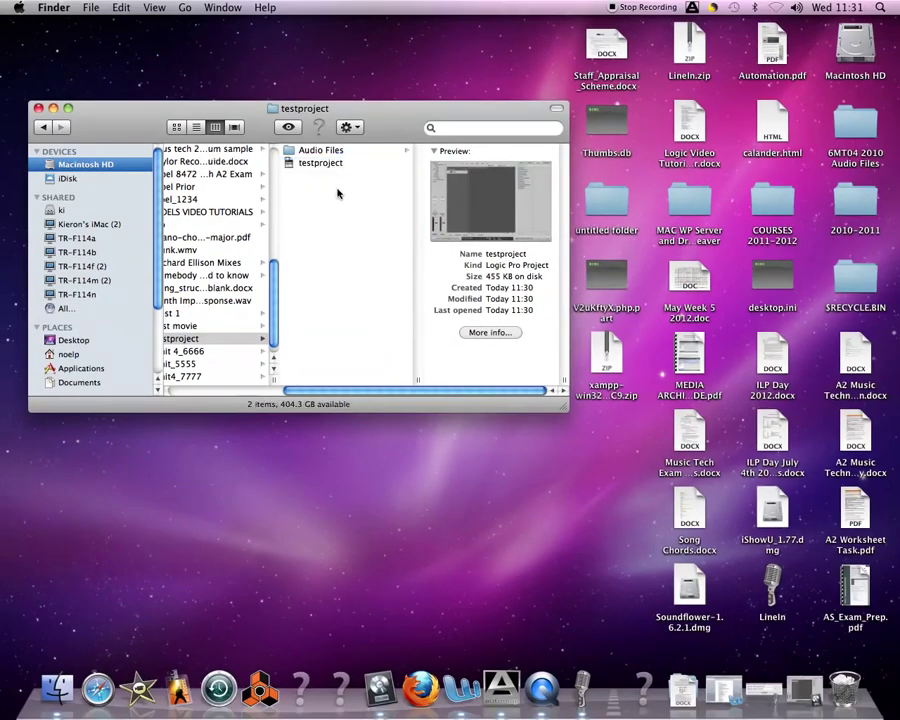
left_click(354, 152)
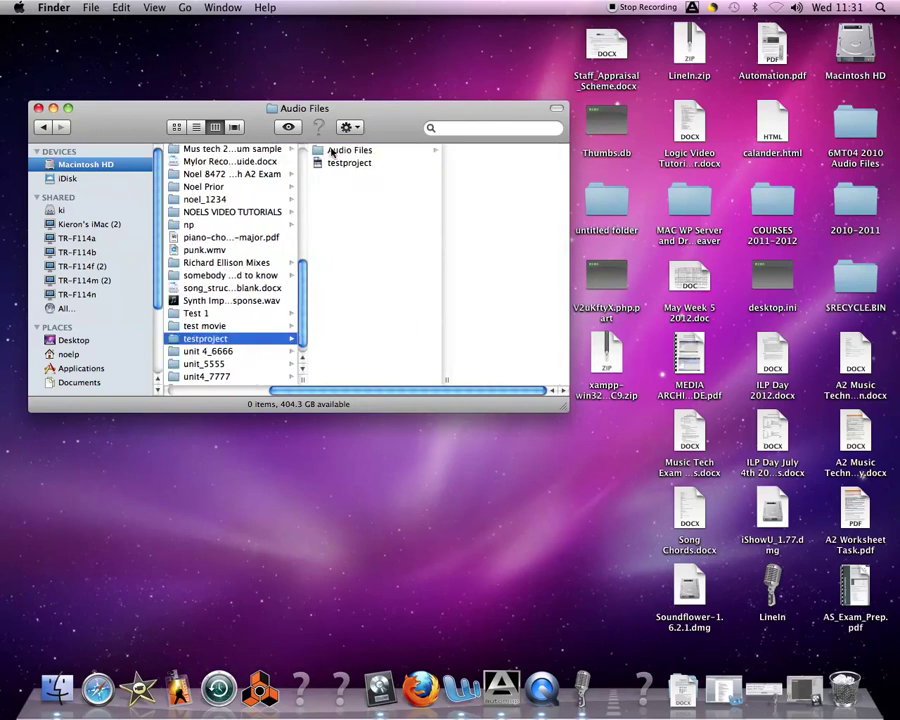
left_click(354, 151)
left_click(340, 164)
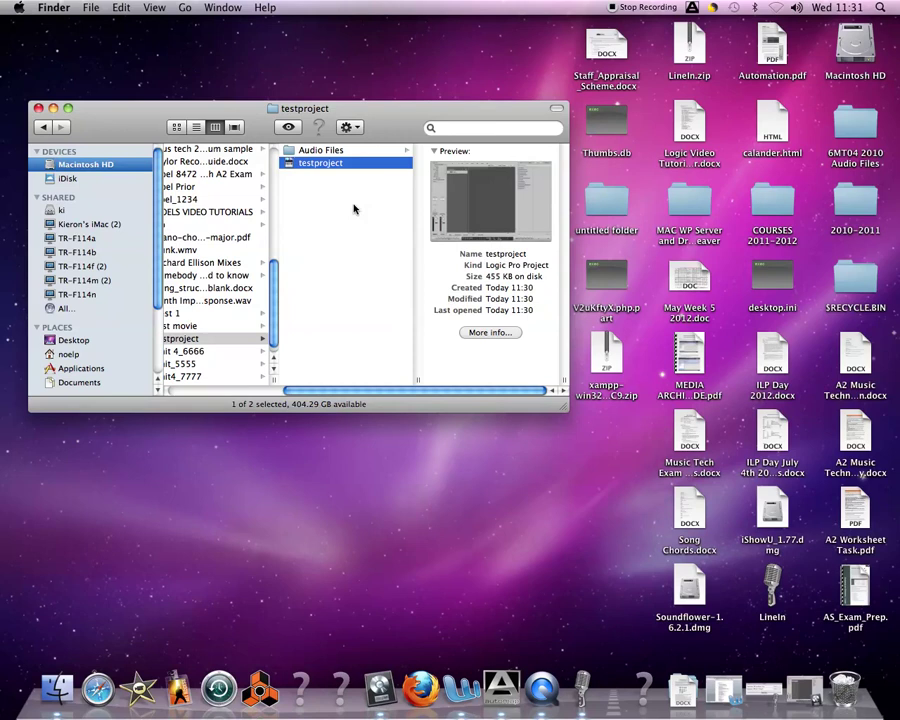
left_click(351, 152)
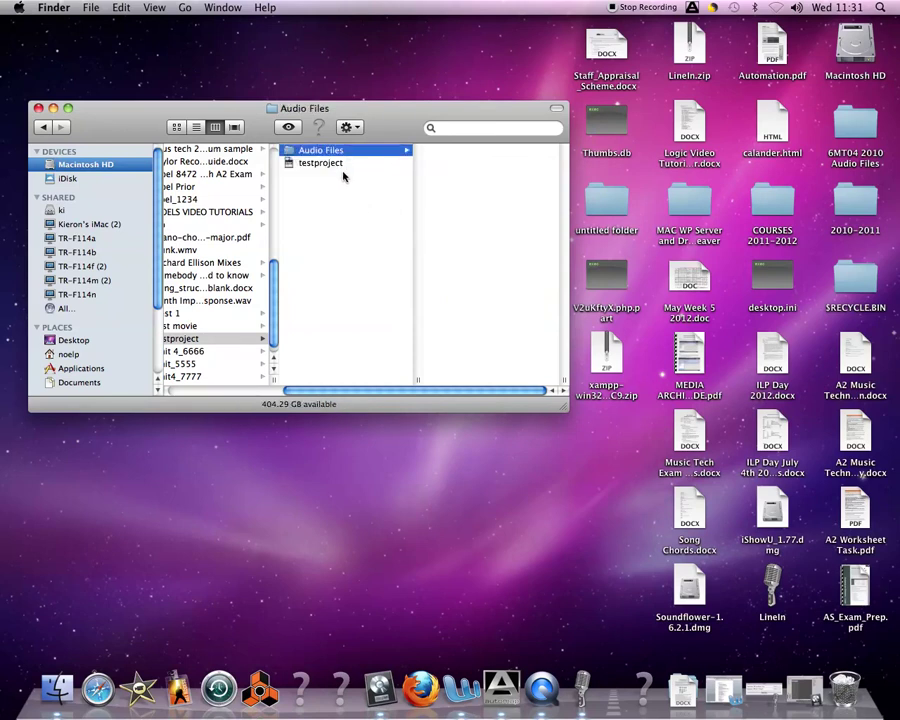
left_click(345, 176)
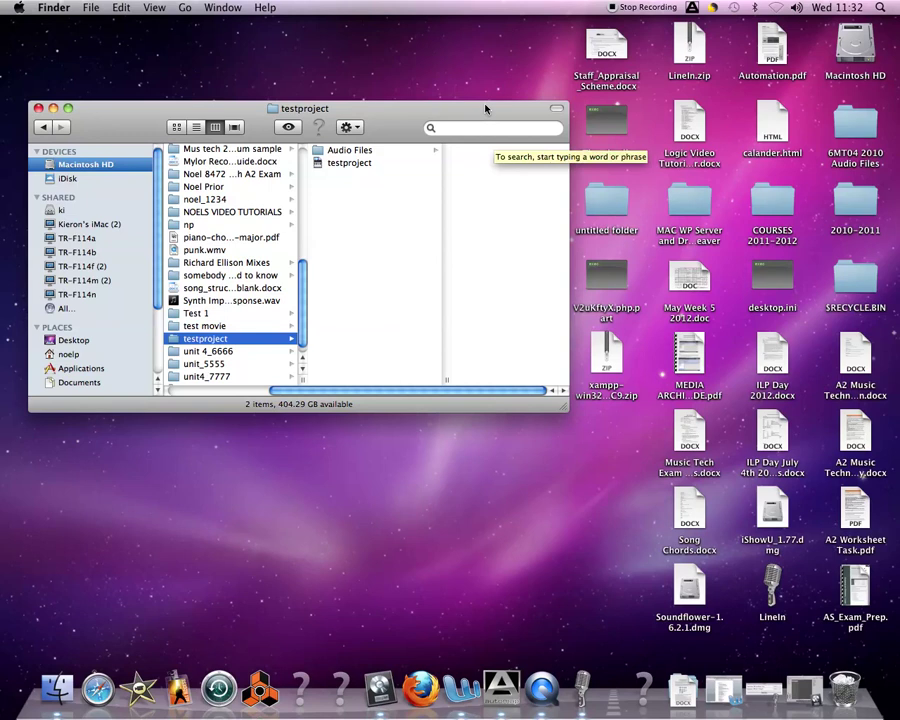
left_click_drag(424, 106, 496, 114)
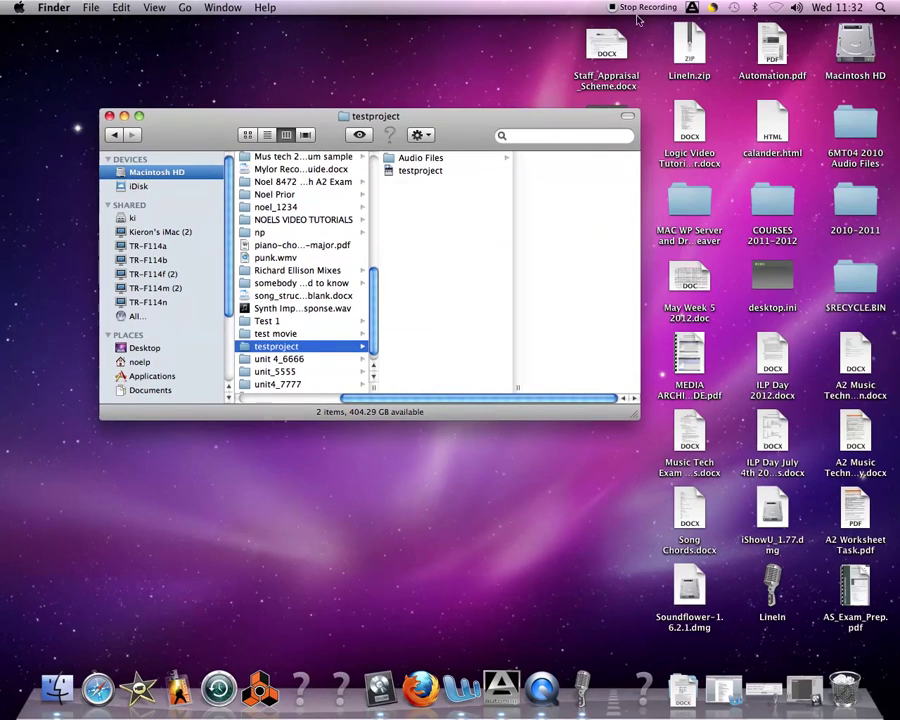